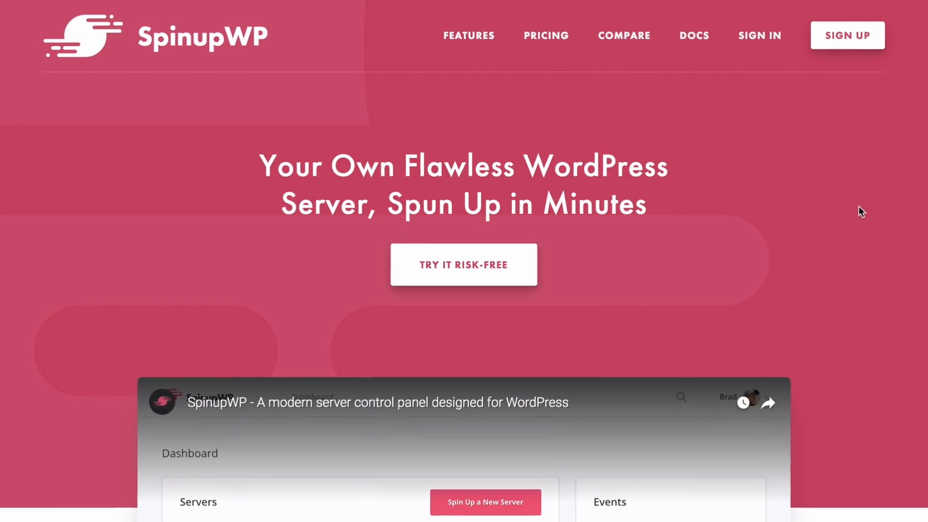
scroll(857, 177, down, 10)
scroll(856, 172, down, 2)
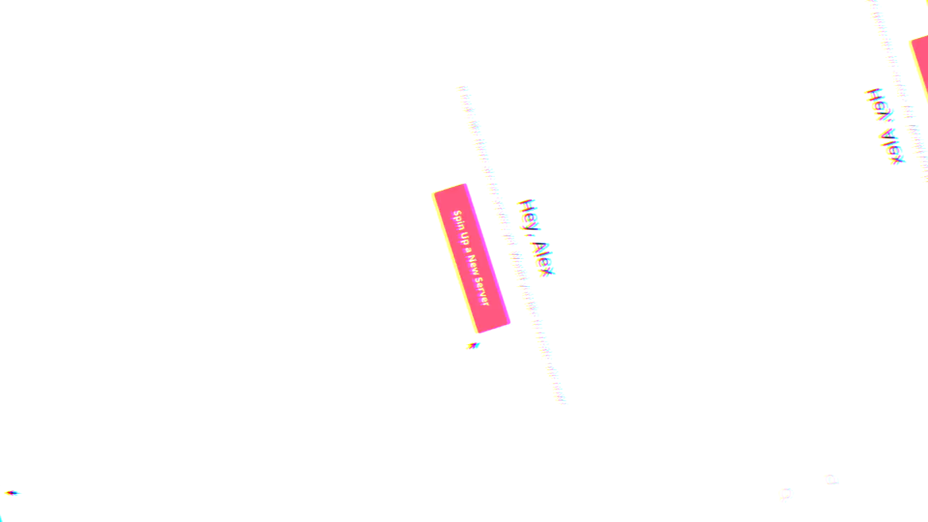
- Start spinning up a new server with DigitalOcean as the provider and open the API Token hint
click(486, 310)
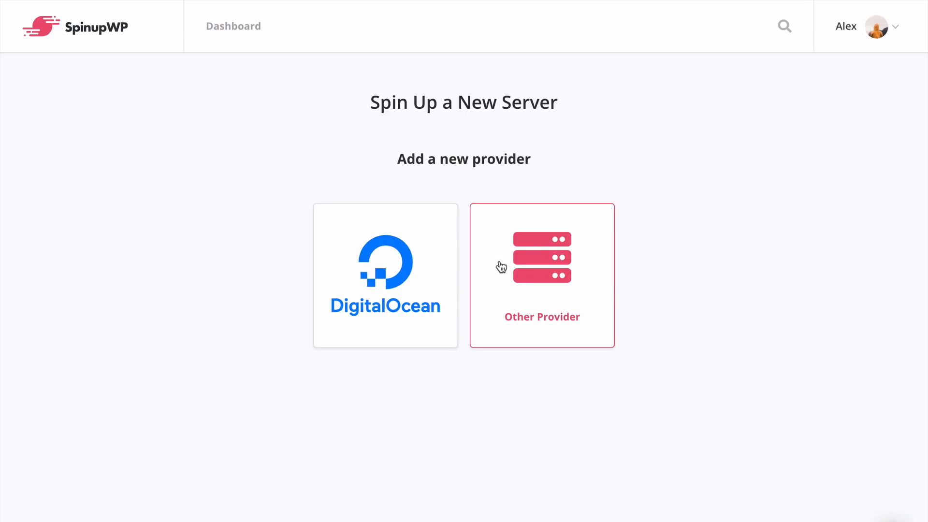
click(447, 267)
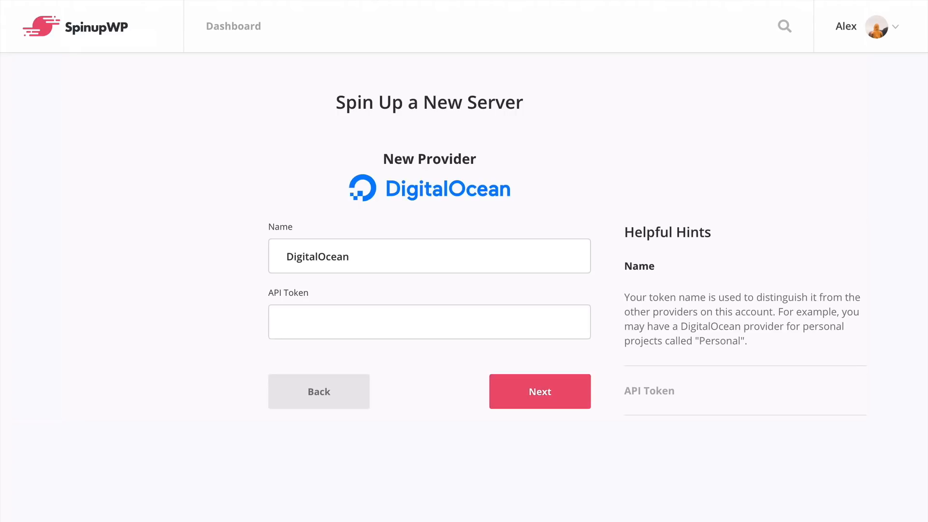
click(649, 391)
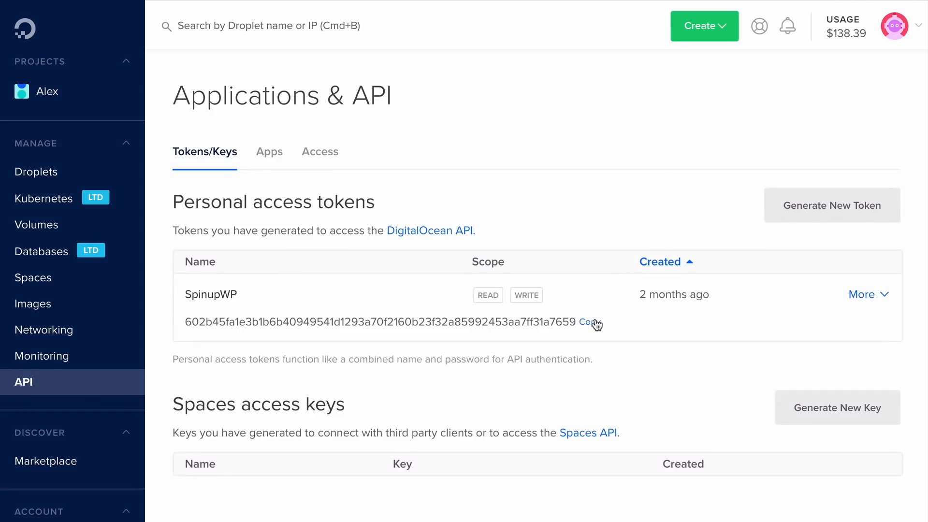
- Copy the SpinupWP personal access token from DigitalOcean and submit it as the new provider's API token in SpinupWP
click(597, 323)
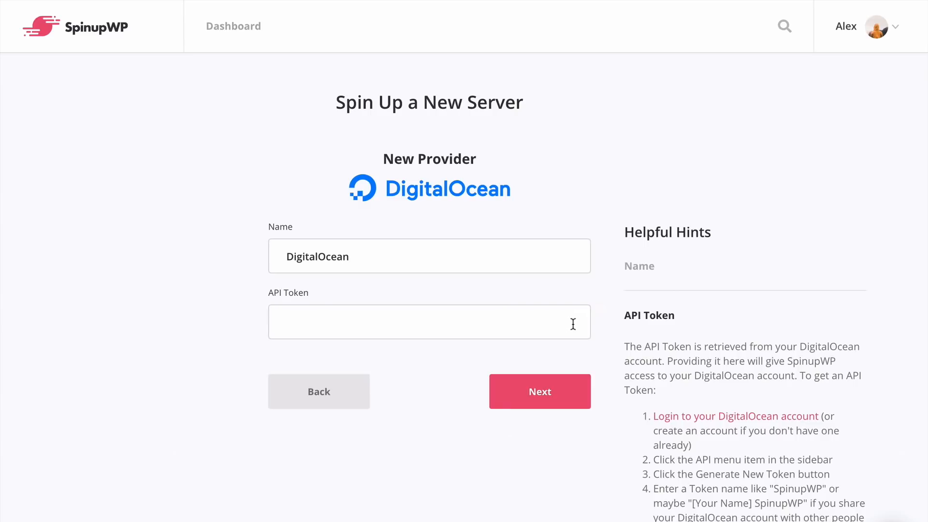
click(570, 325)
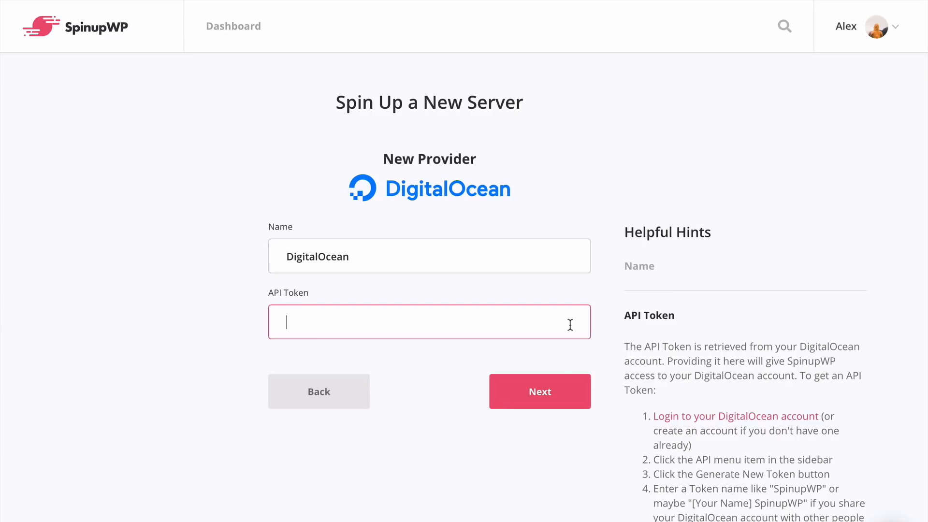
key(ctrl+v)
click(561, 384)
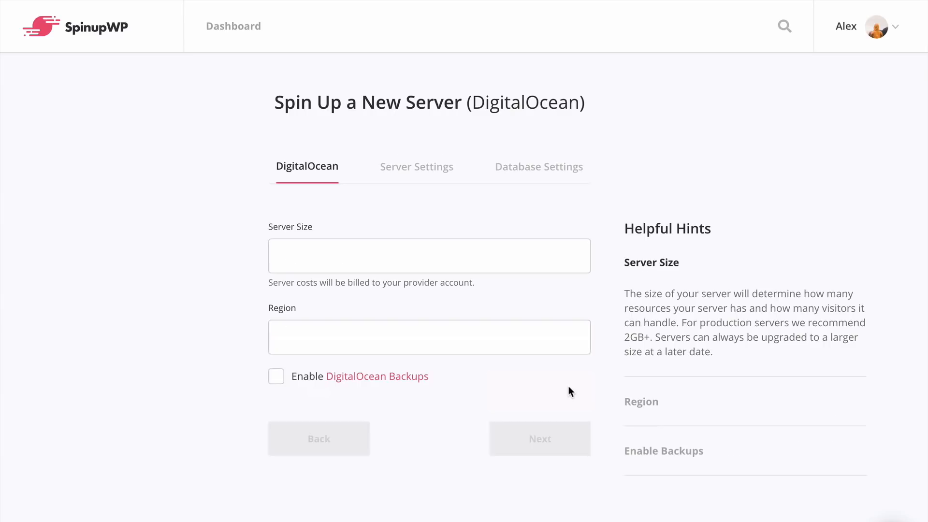
- Choose the 2GB / 1vCPUs - $10/month server size and set the hostname to acmepublishing.com
click(477, 265)
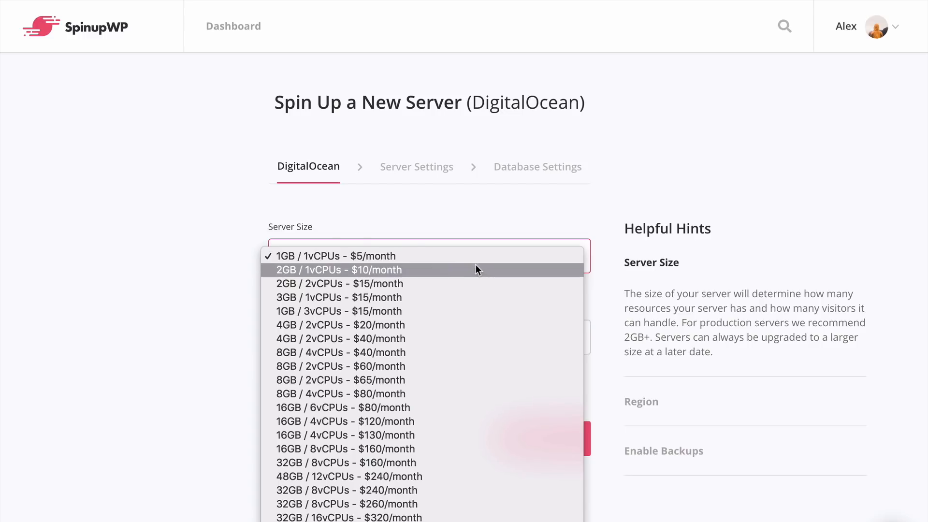
click(473, 270)
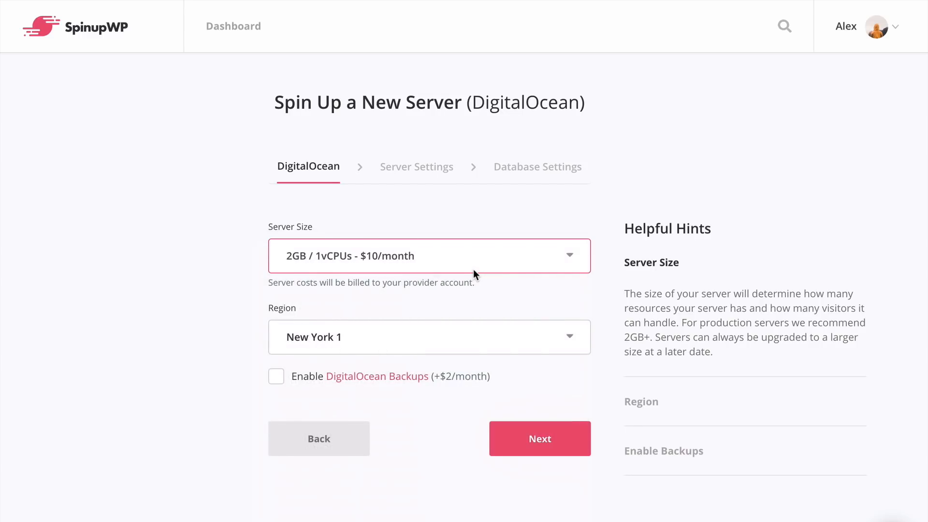
click(547, 428)
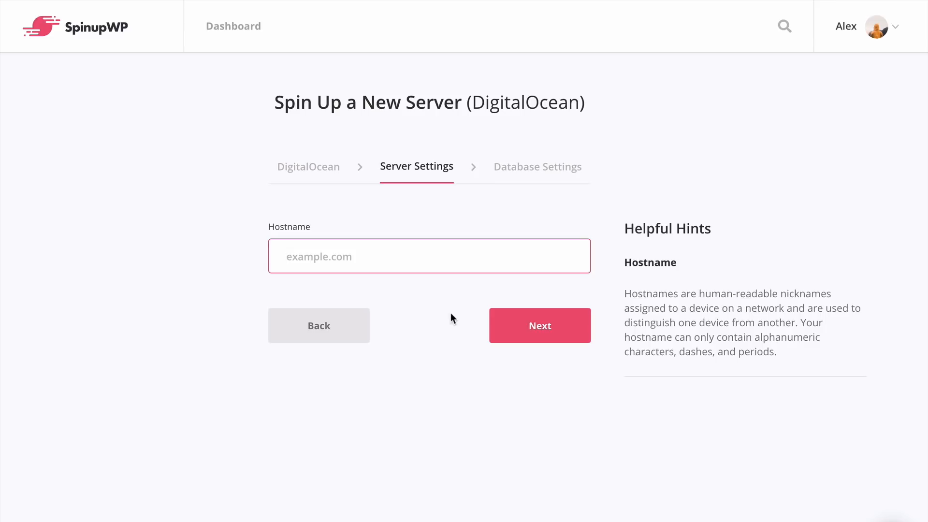
text(acmepublishing.com)
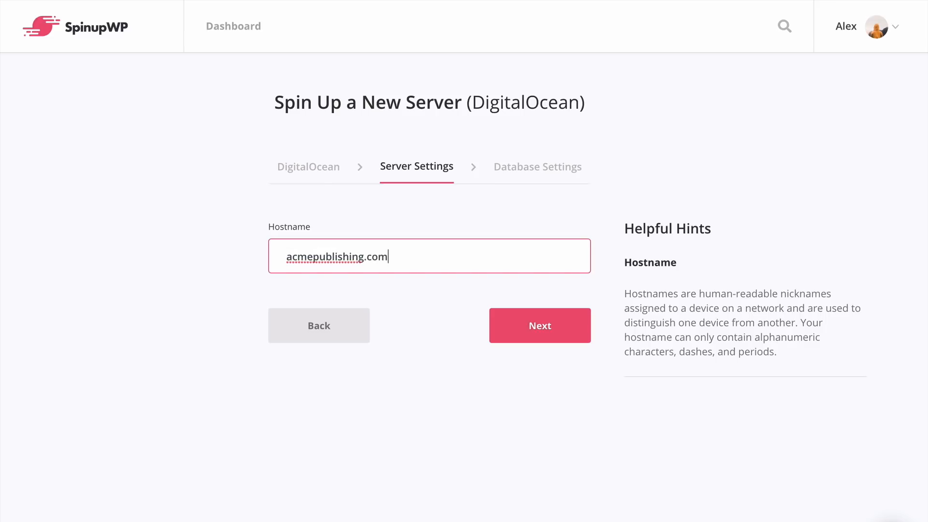
click(534, 325)
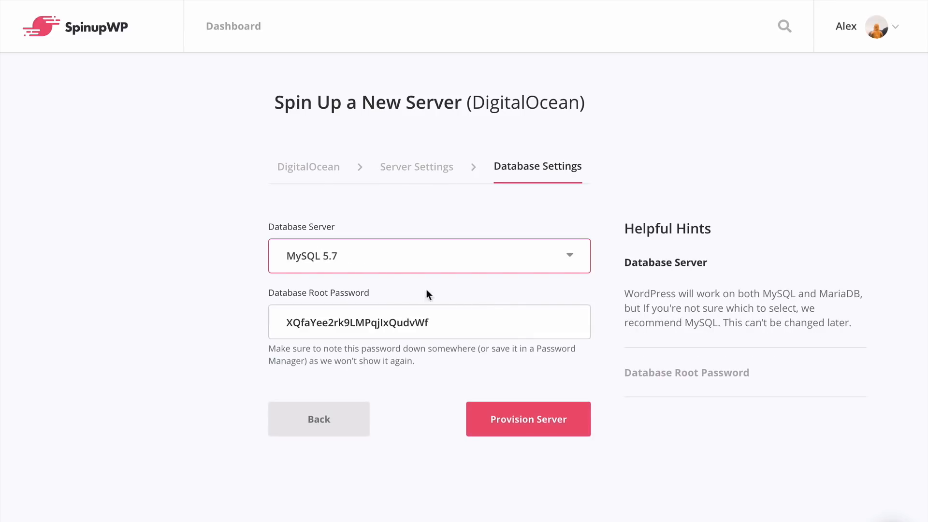
- Keep MySQL 5.7 as the database server and provision the server
click(389, 266)
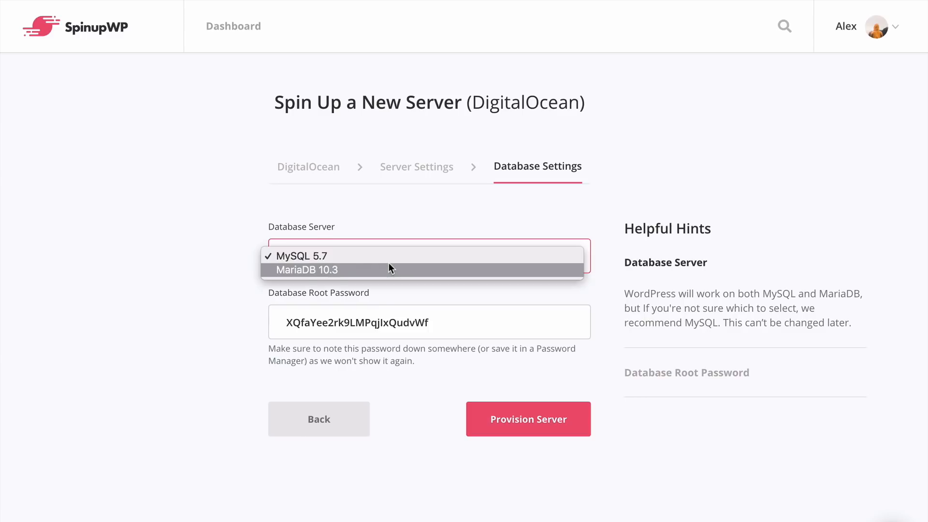
click(395, 258)
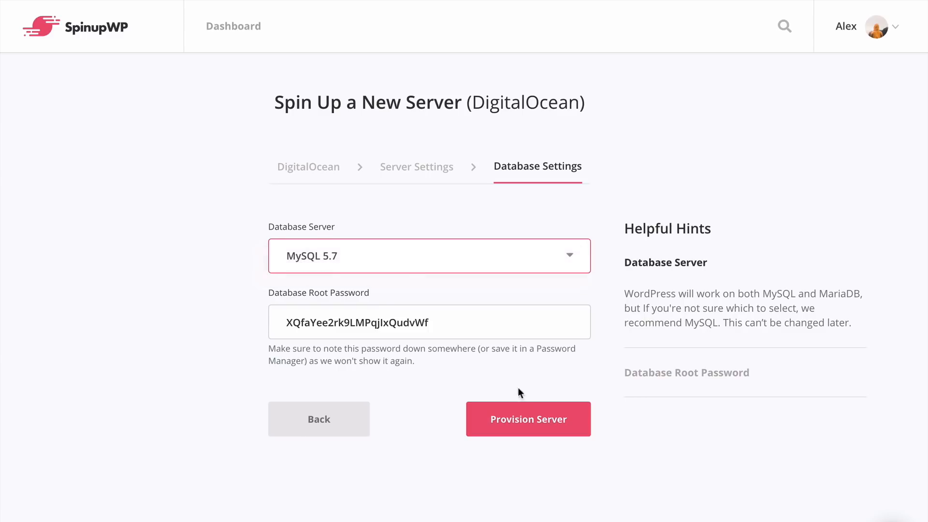
click(538, 420)
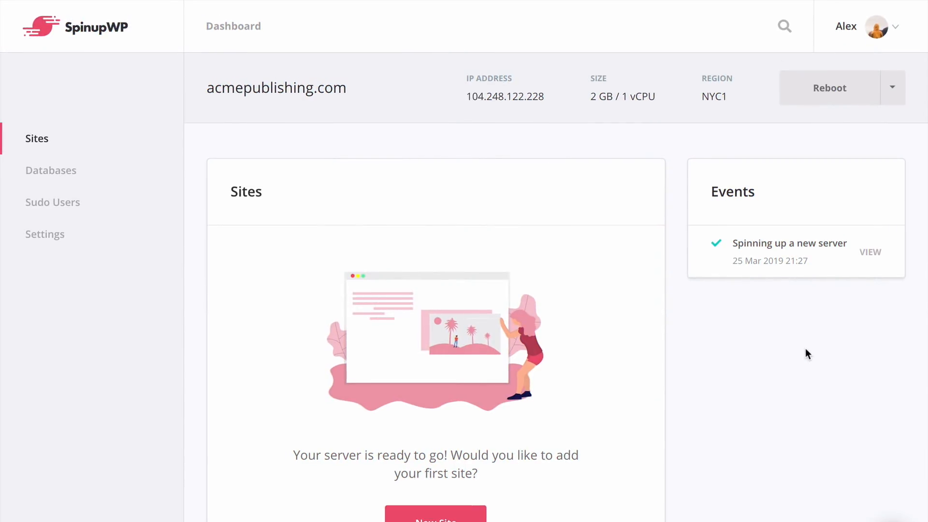
- Add a new site to the server with the domain acmepublishing.com
scroll(806, 348, down, 2)
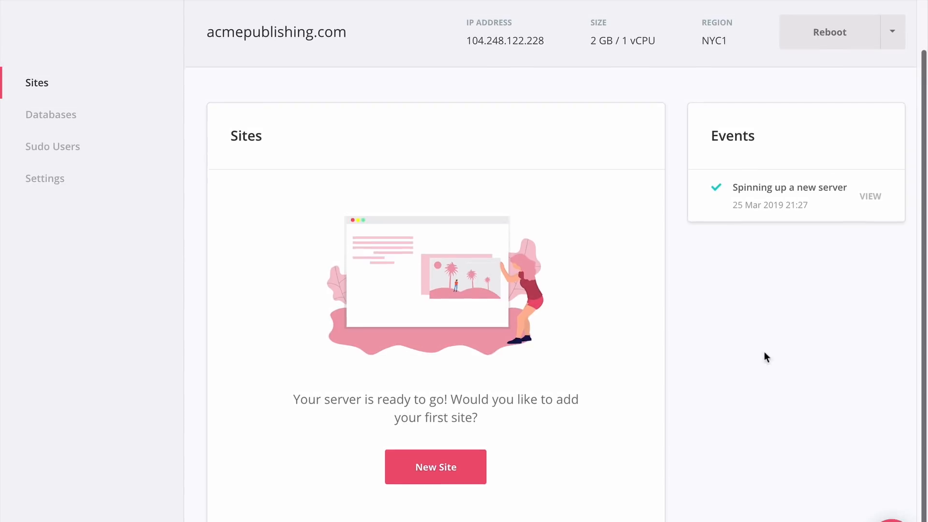
click(441, 472)
text(acmepublishi)
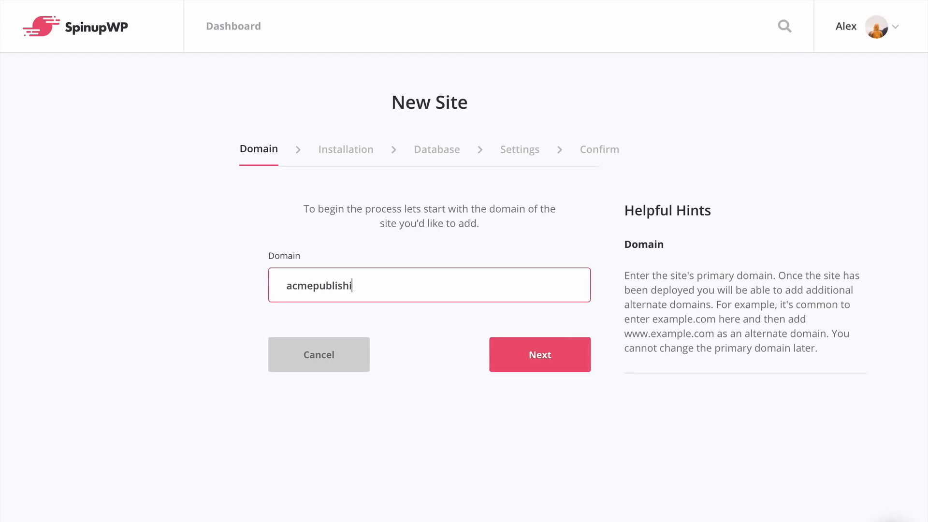
text(ng.com)
click(535, 362)
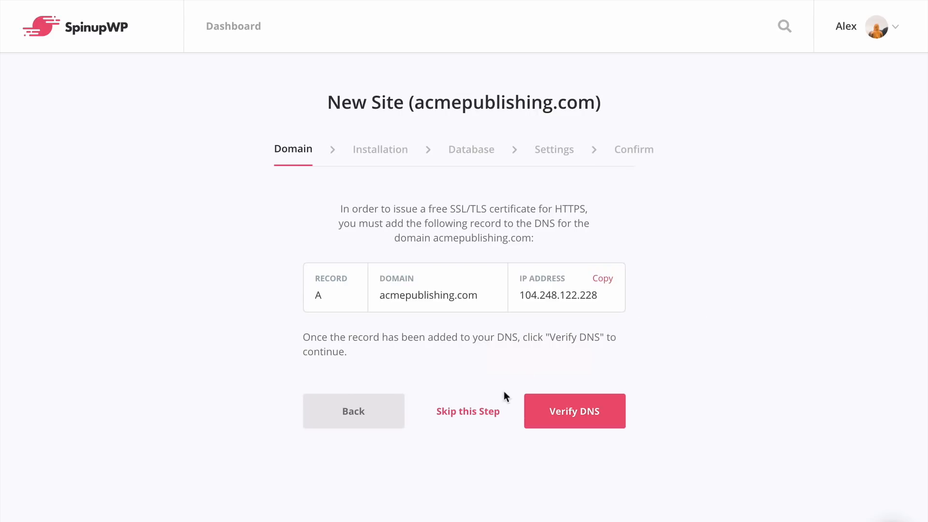
- Skip the DNS verification and choose WordPress as the files to install
click(487, 412)
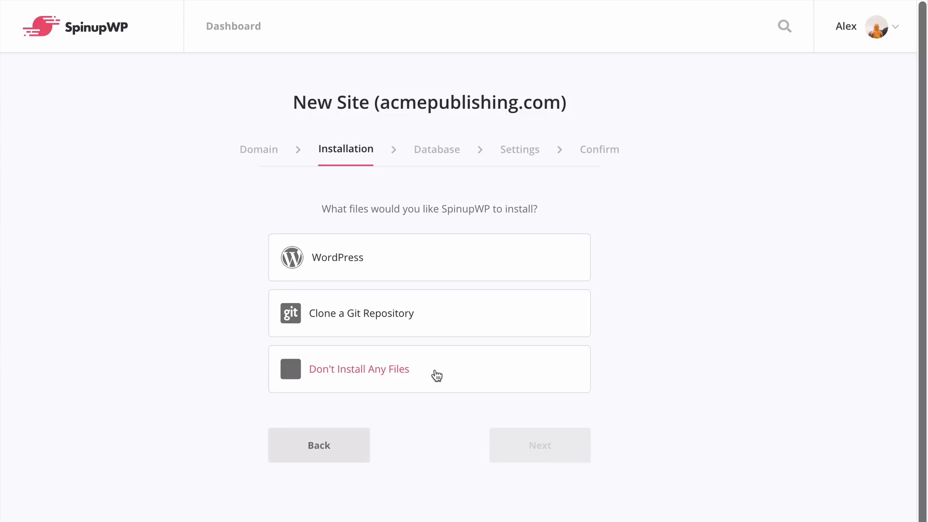
click(433, 268)
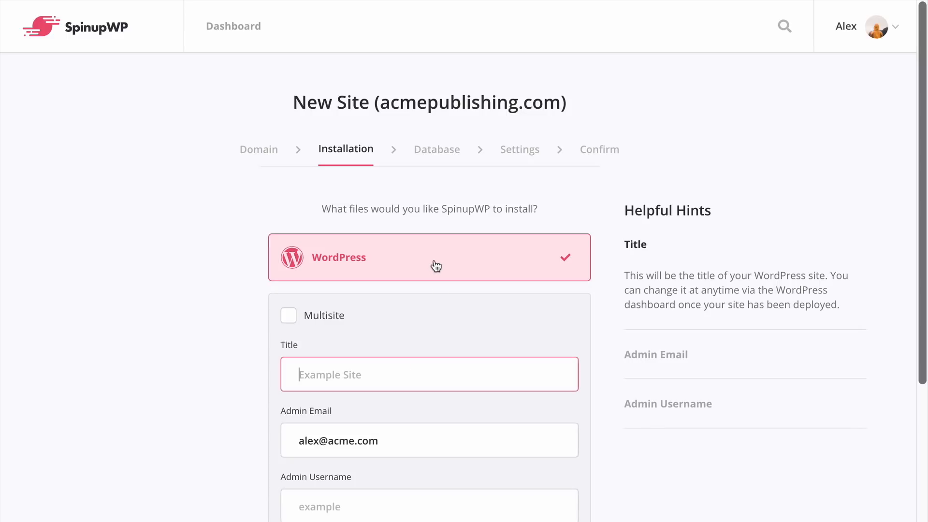
click(290, 315)
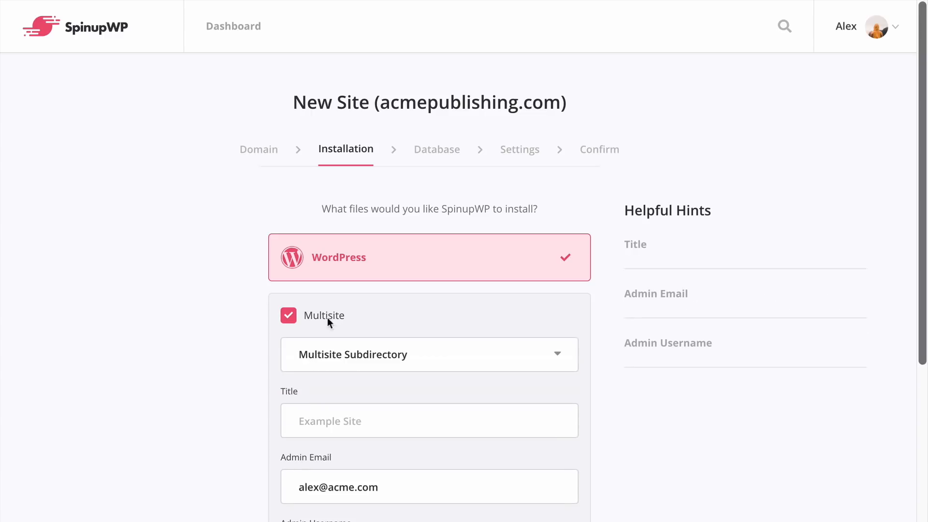
click(353, 347)
click(352, 368)
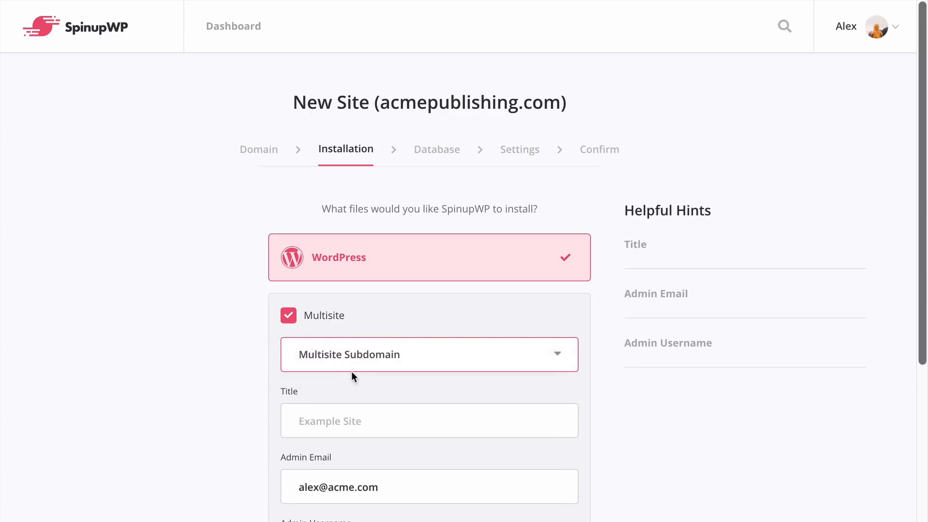
click(290, 315)
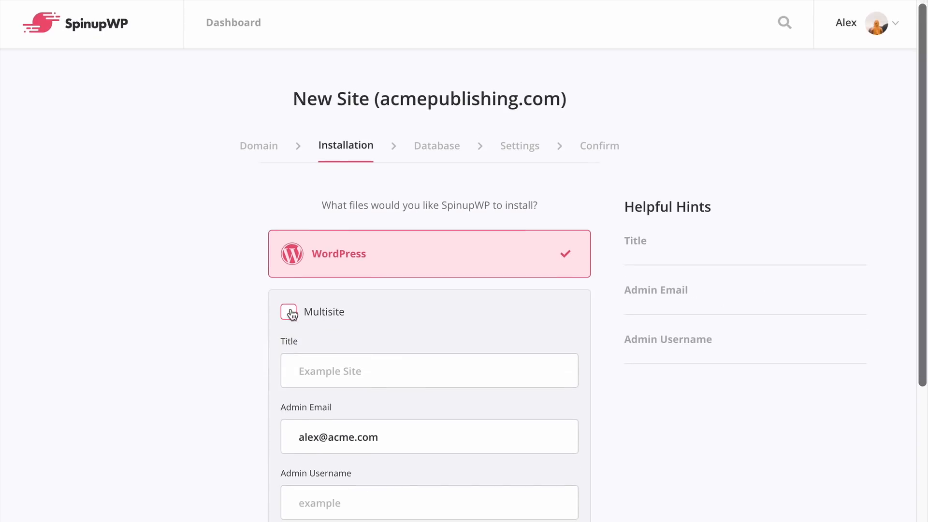
- Title the WordPress site Acme Publishing, fill in the admin username, and accept the default installation and database details
scroll(313, 367, down, 1)
click(314, 354)
text(Acme Publishing)
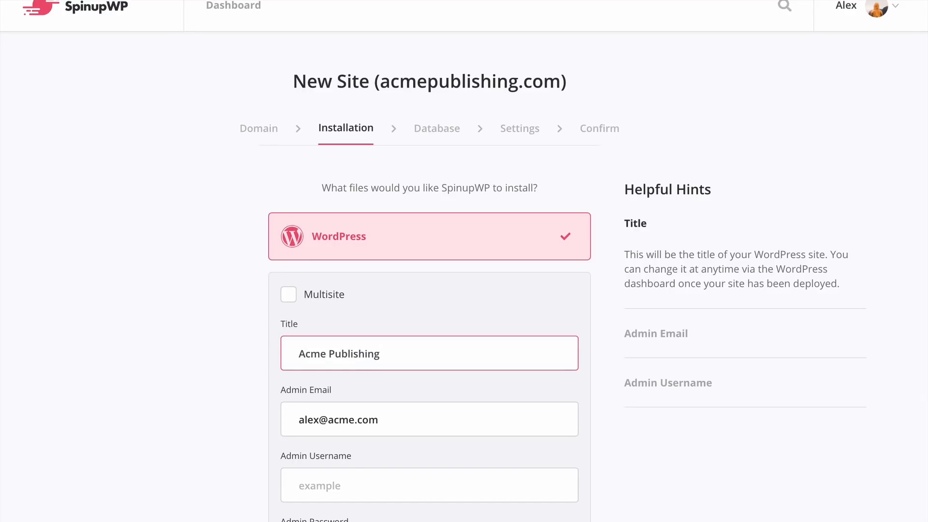
key(Tab)
key(Tab)
text(alex)
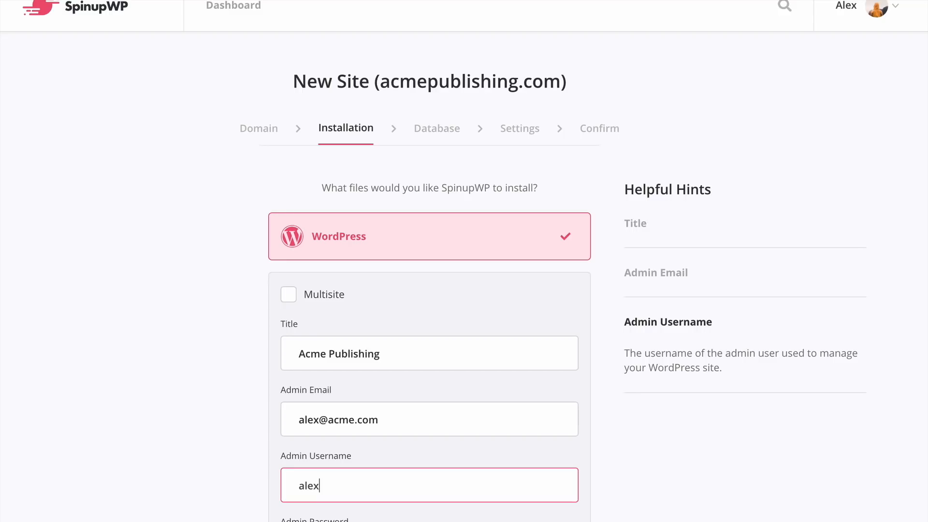
scroll(319, 338, down, 3)
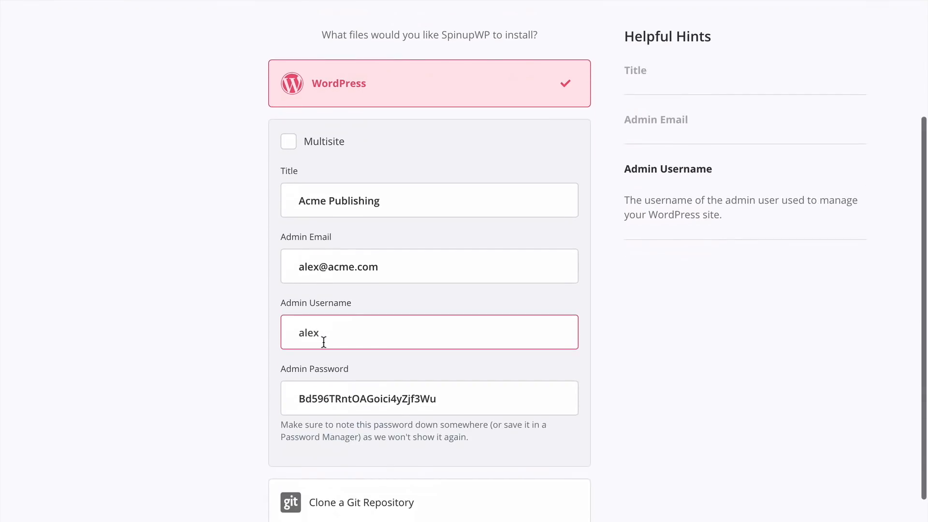
scroll(404, 409, down, 2)
scroll(405, 409, down, 1)
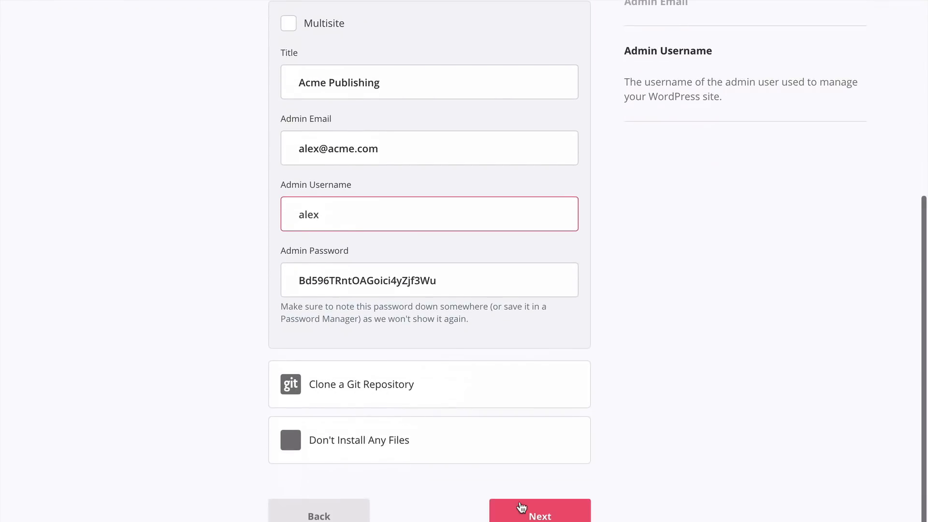
click(520, 506)
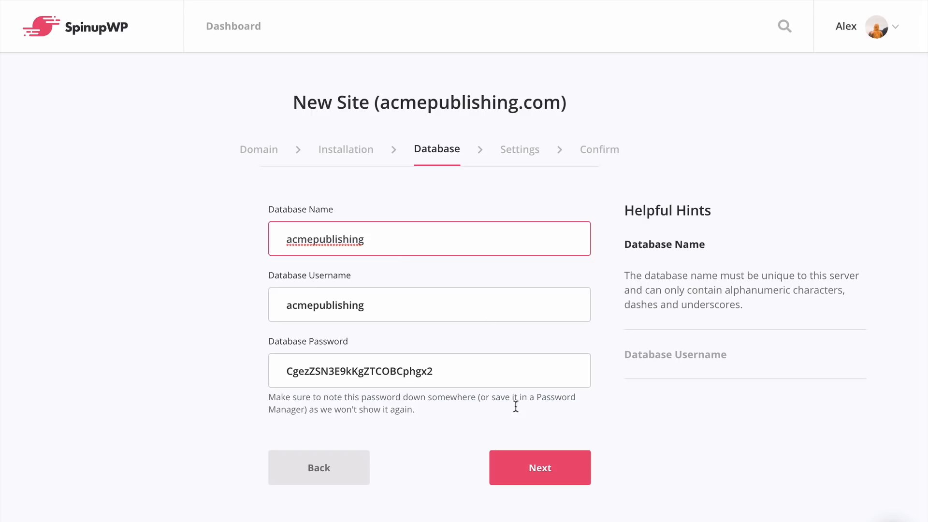
click(534, 471)
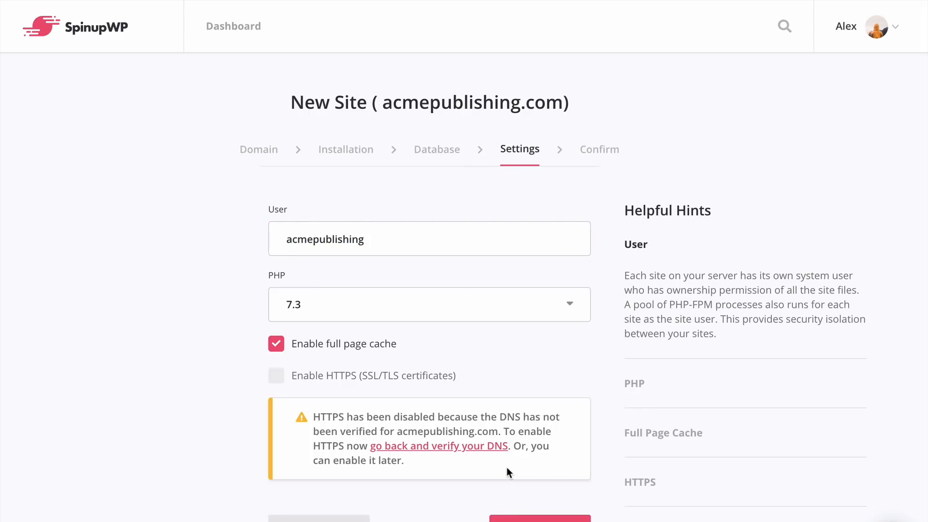
- Examine the new site's user, the available PHP versions, and the full page cache and HTTPS options
click(390, 237)
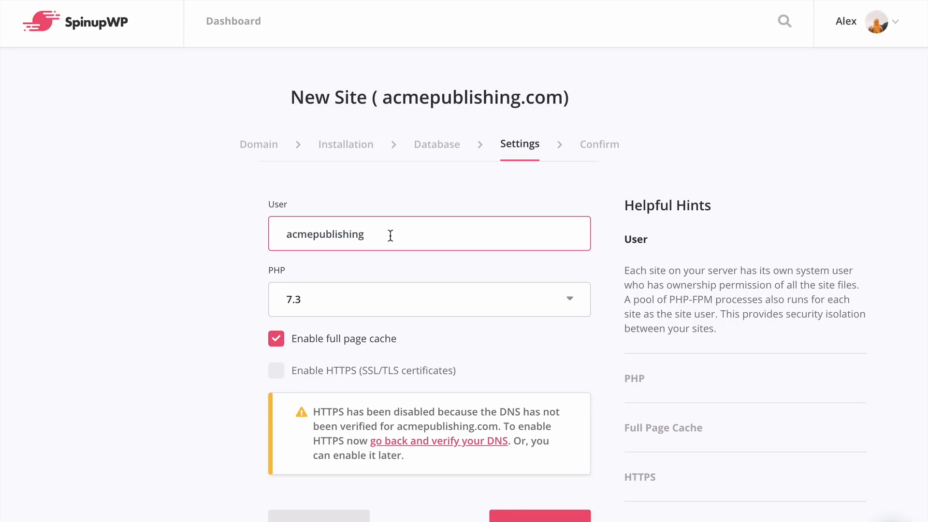
click(393, 297)
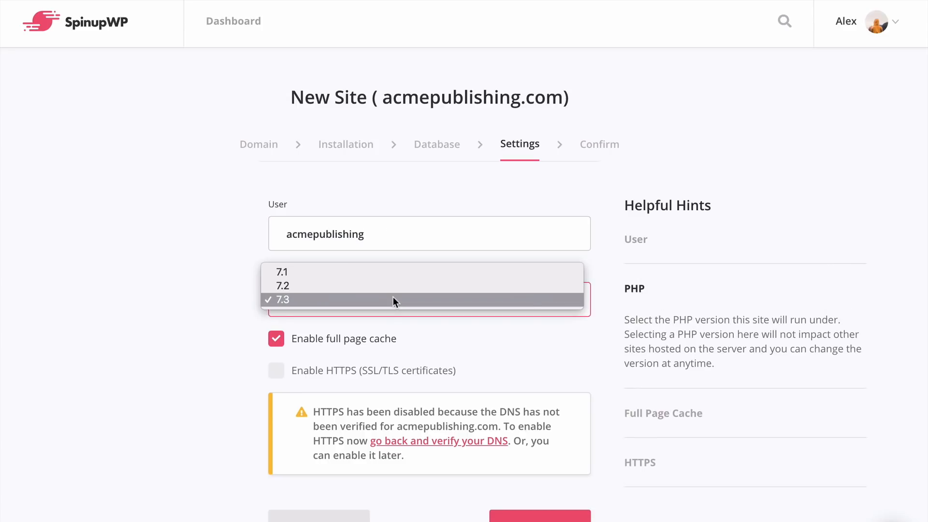
click(391, 298)
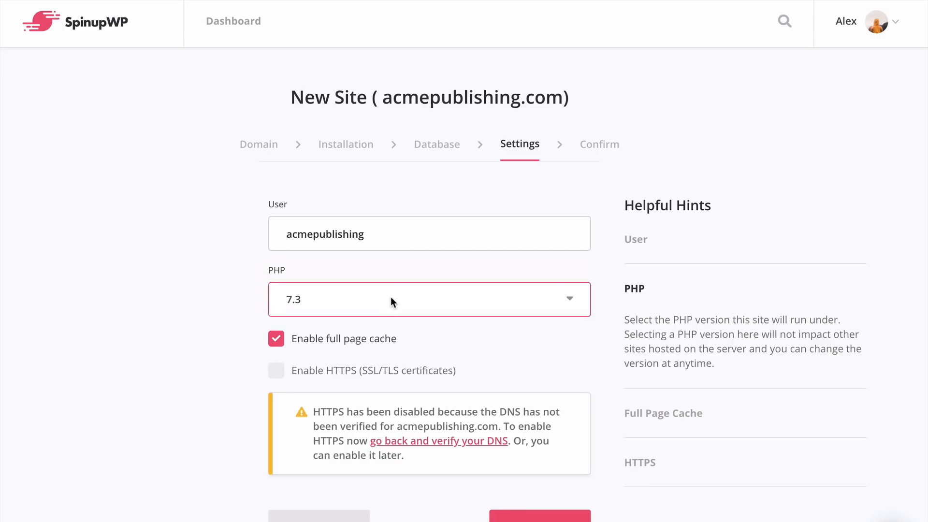
click(297, 343)
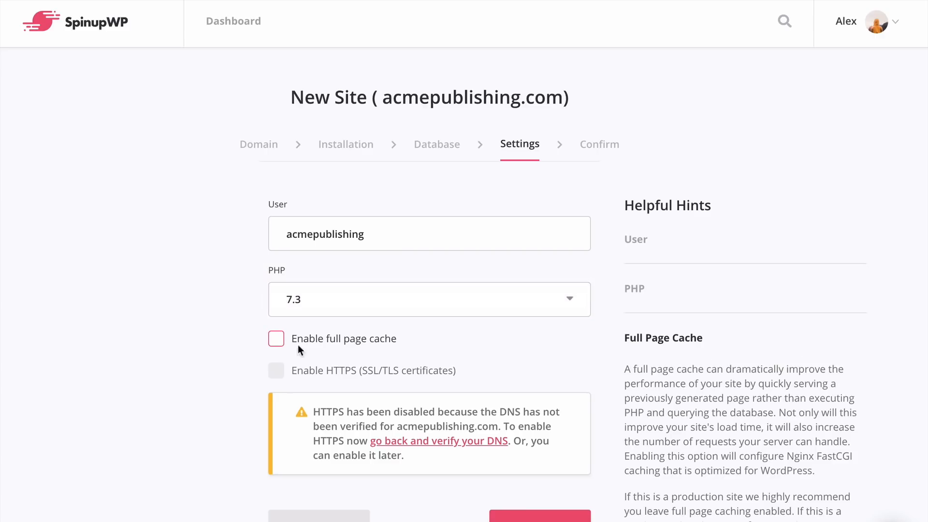
click(276, 344)
scroll(301, 337, down, 1)
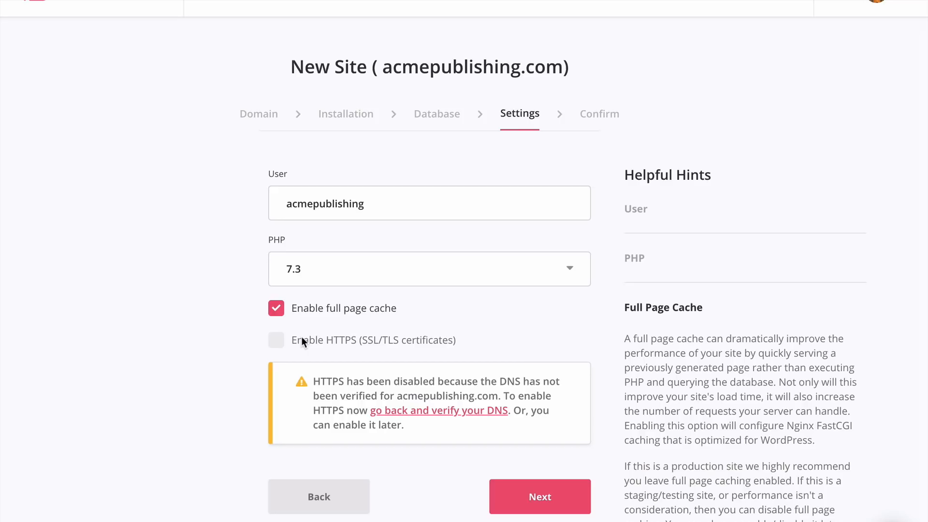
scroll(302, 336, up, 1)
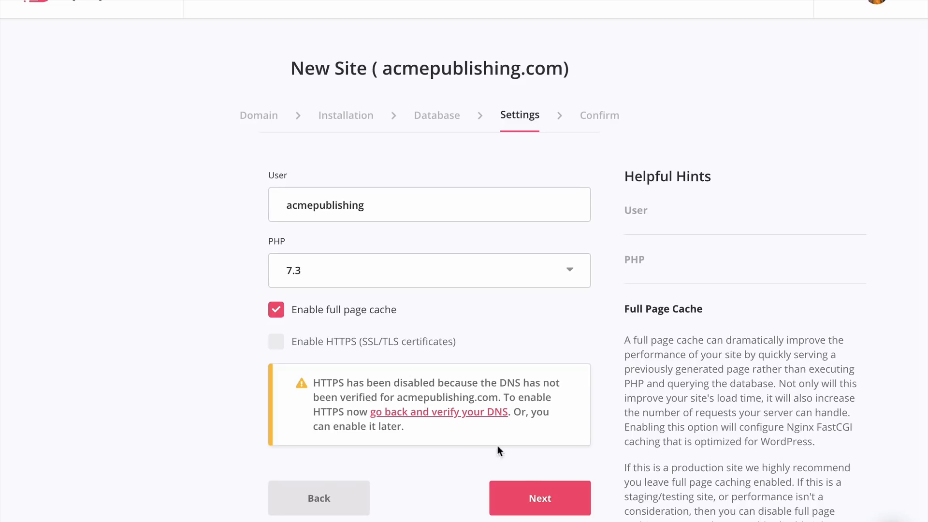
- Keep full page cache enabled with PHP 7.3, review the site summary, and add the acmepublishing.com site to the server
click(537, 498)
scroll(540, 442, down, 1)
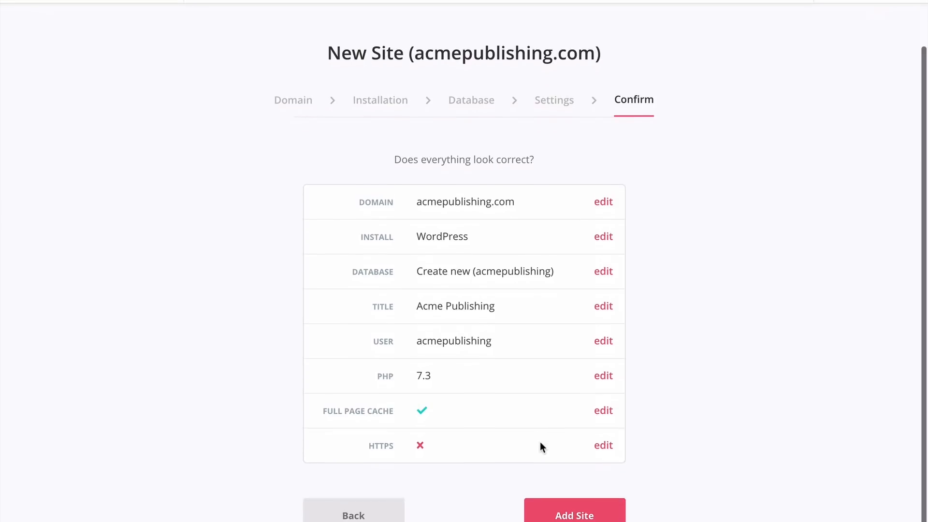
click(580, 515)
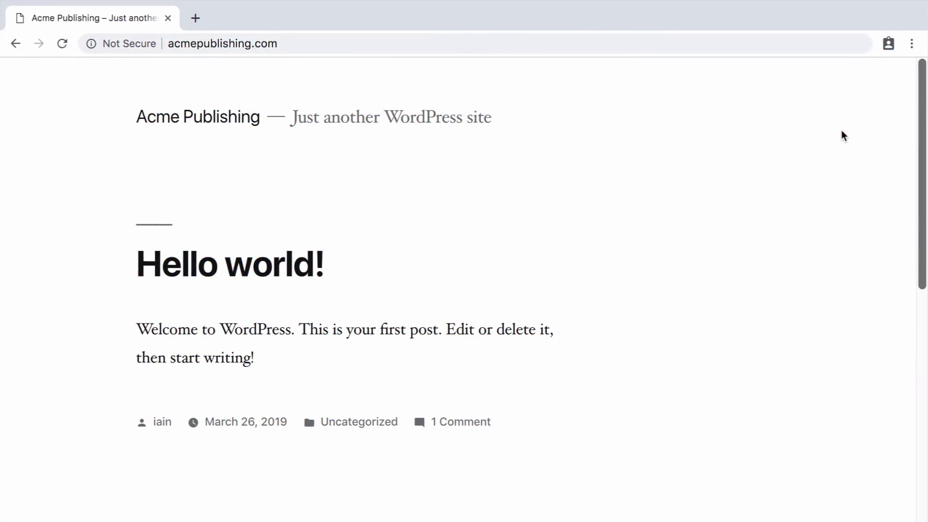
- Look through the live Acme Publishing home page and open its Hello world! post
scroll(842, 129, down, 4)
scroll(842, 130, down, 3)
scroll(842, 129, up, 7)
click(299, 261)
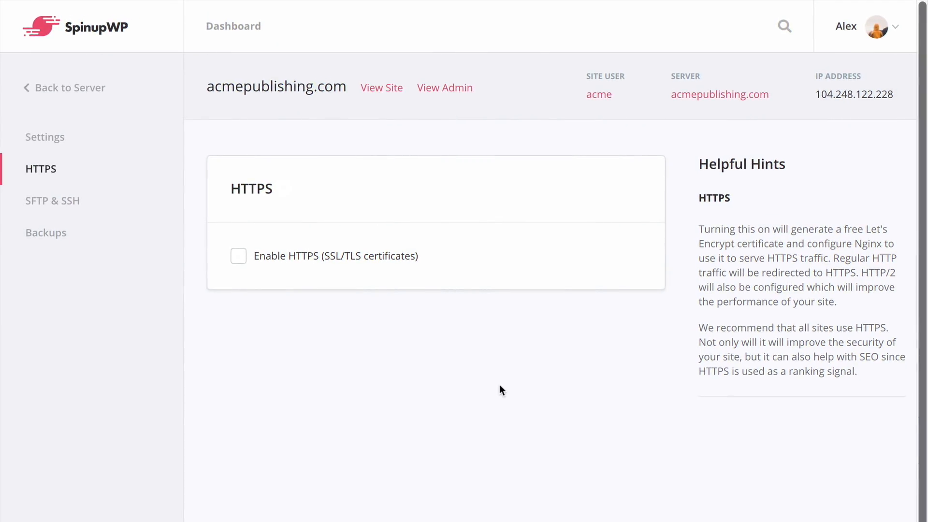
- Enable HTTPS for acmepublishing.com in SpinupWP and reload the site's Hello world! post in the browser
click(241, 259)
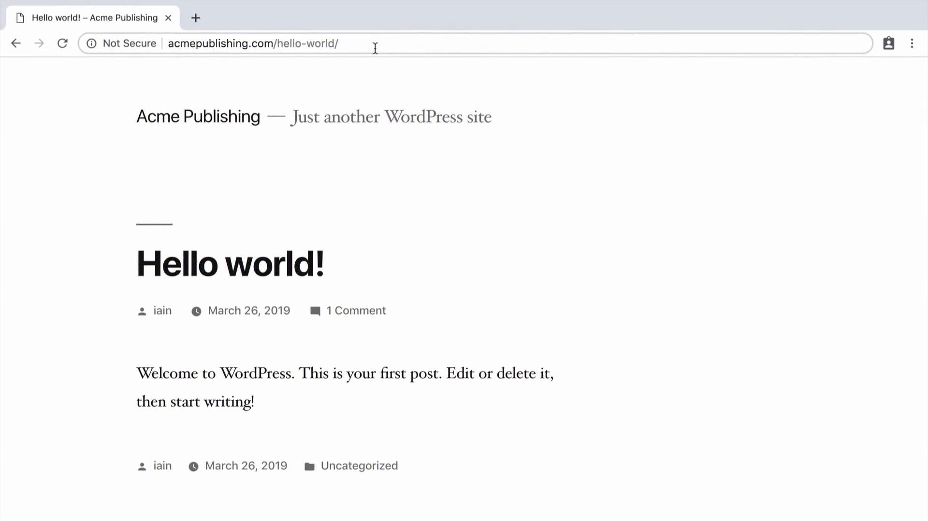
key(Return)
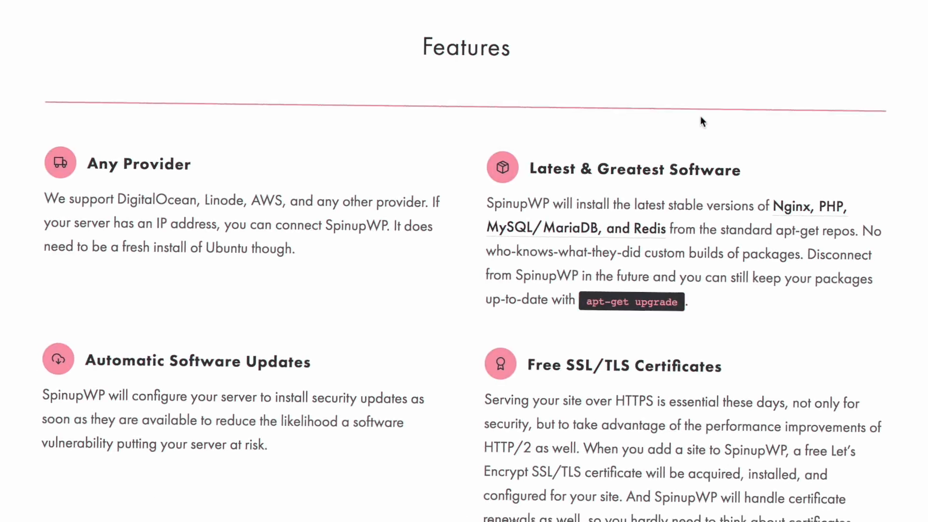
- Read through the Features section of the SpinupWP website, from provider support to scheduled site backups
scroll(699, 114, down, 4)
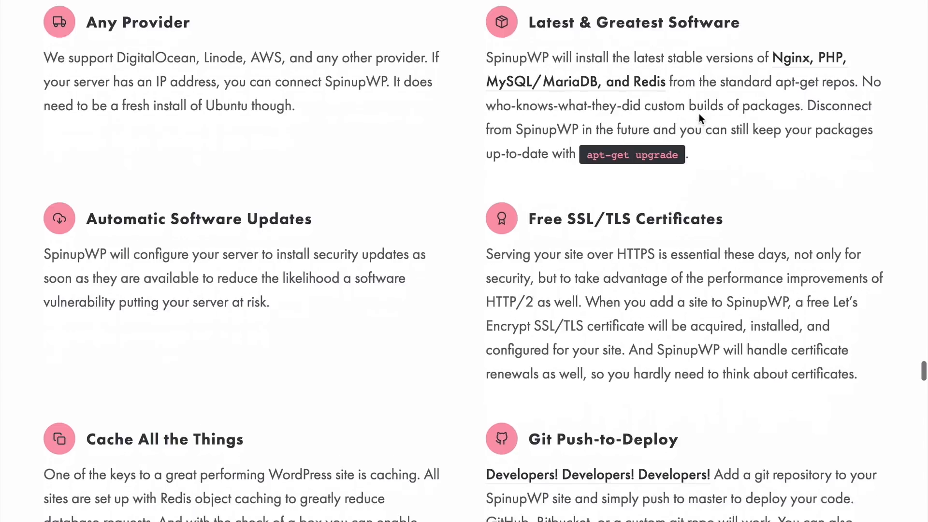
scroll(699, 116, down, 10)
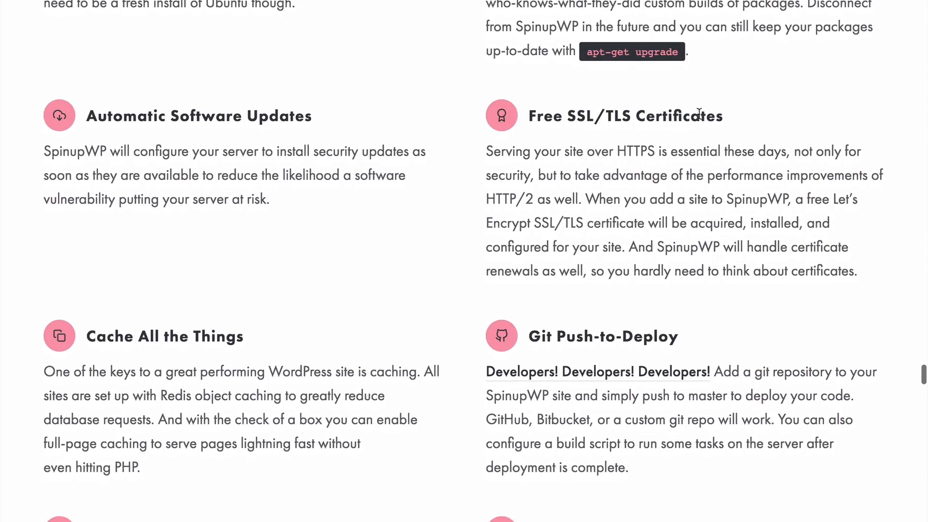
scroll(699, 114, down, 7)
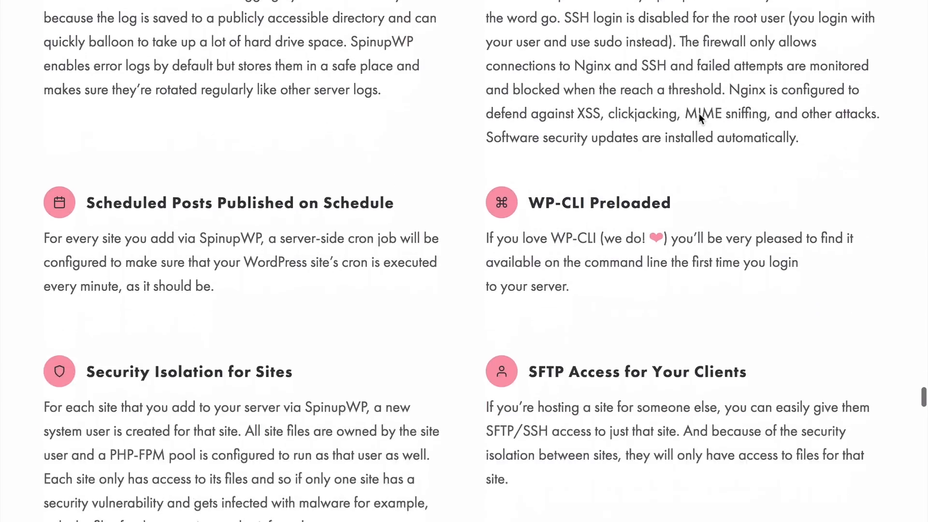
scroll(699, 116, down, 19)
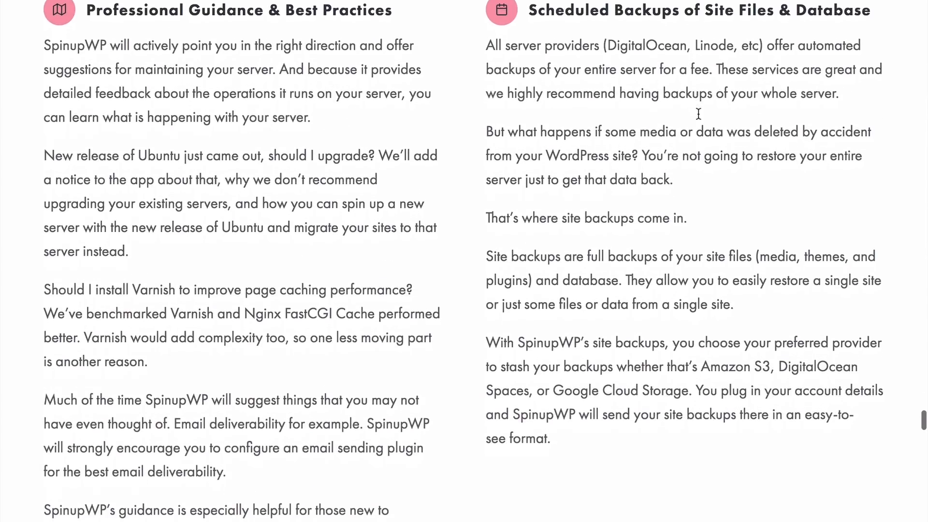